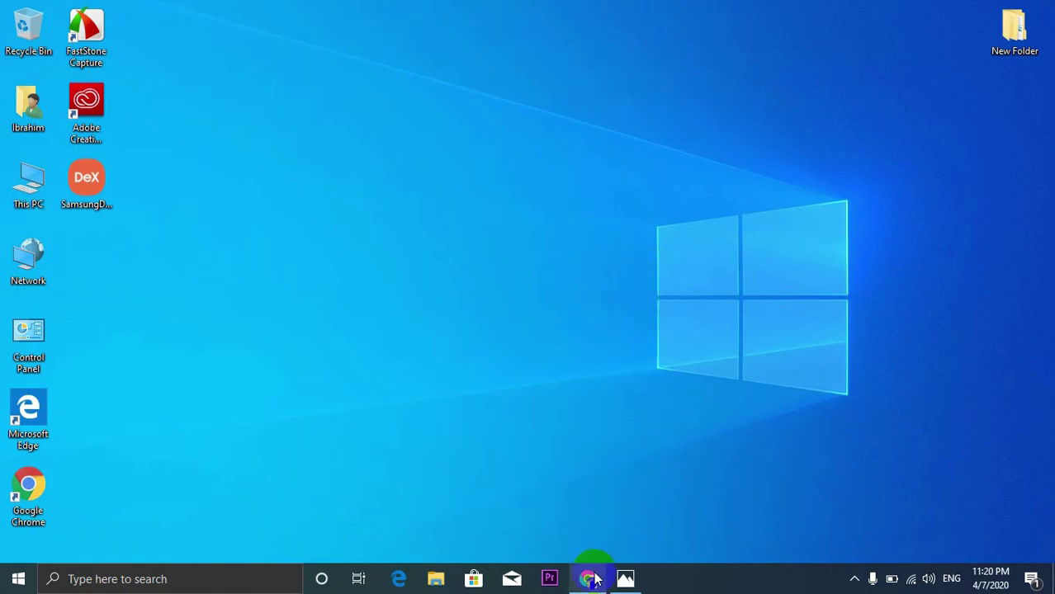
Step: Bring up the Samsung DeX page in Chrome and start the Windows 7 and 10 installer download
{"action": "left_click", "coordinate": [588, 577]}
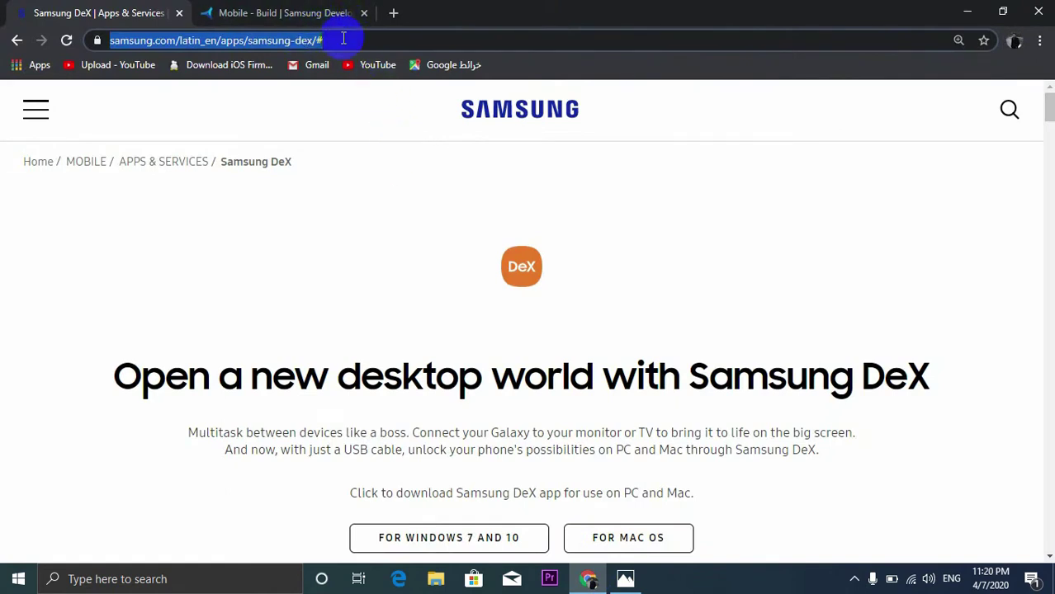
{"action": "left_click_drag", "start_coordinate": [332, 38], "coordinate": [102, 45]}
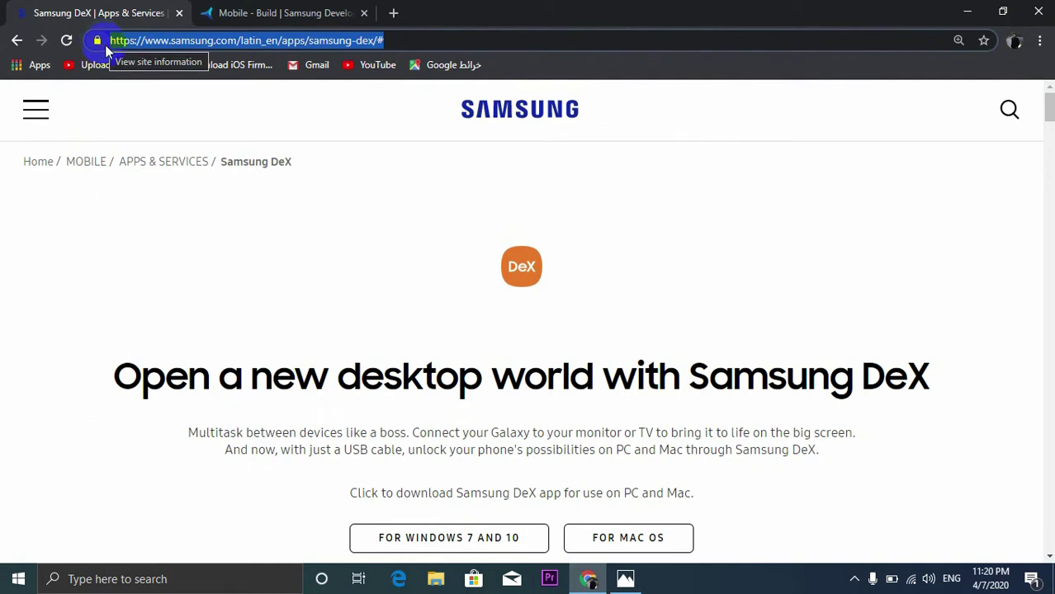
{"action": "left_click", "coordinate": [302, 254]}
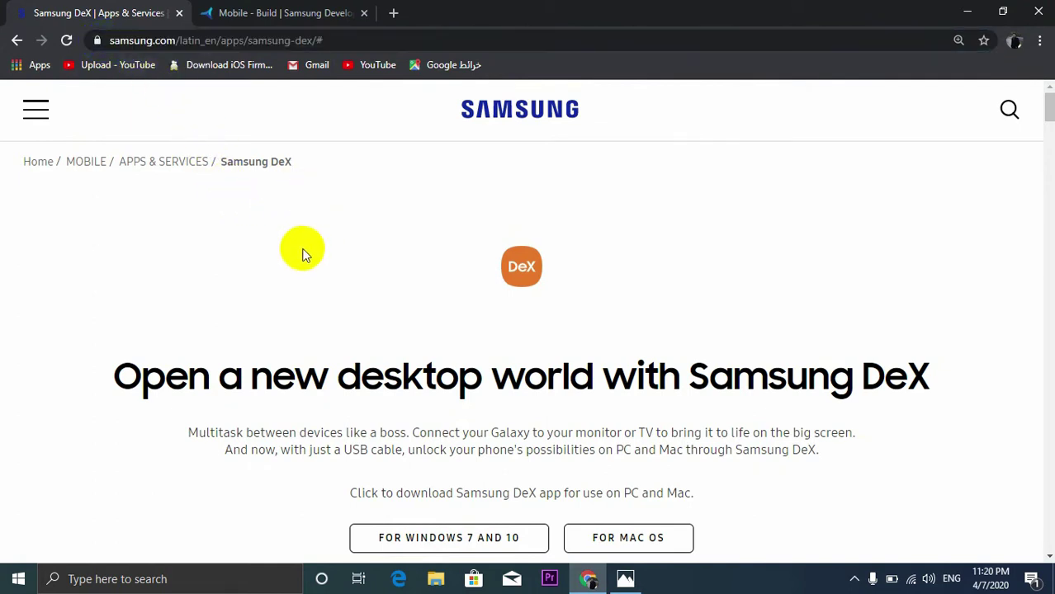
{"action": "left_click", "coordinate": [427, 553]}
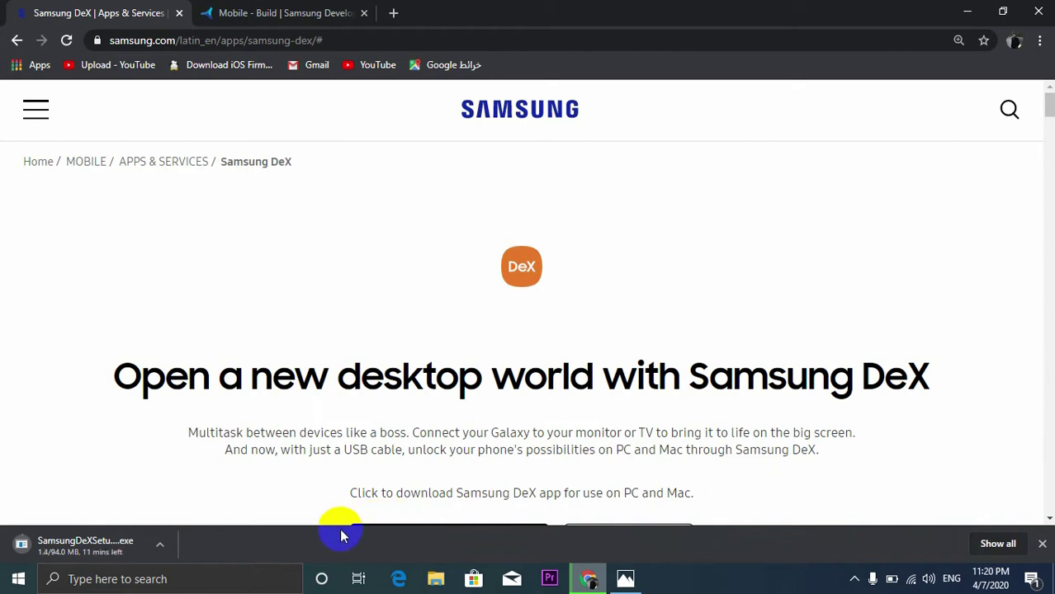
Step: Cancel the DeX download, minimize Chrome, and move the SamsungDeXSetupWin file to the desktop centre
{"action": "left_click", "coordinate": [160, 551]}
{"action": "left_click", "coordinate": [185, 515]}
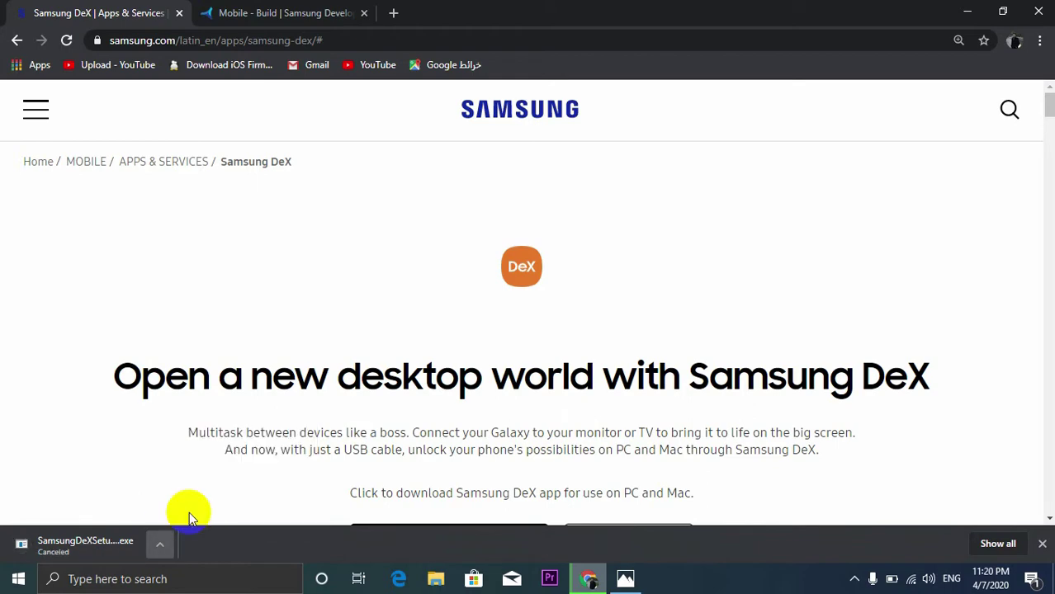
{"action": "left_click", "coordinate": [967, 10]}
{"action": "left_click_drag", "start_coordinate": [109, 180], "coordinate": [460, 176]}
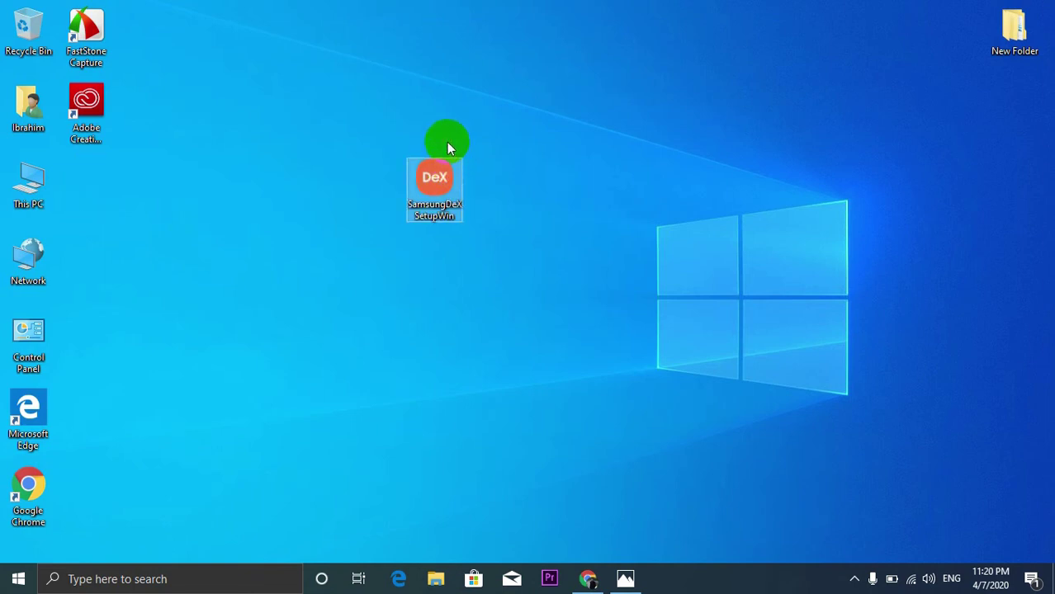
Step: Launch the SamsungDeXSetupWin file from the desktop and allow it to run
{"action": "left_click", "coordinate": [433, 176]}
{"action": "double_click", "coordinate": [439, 186]}
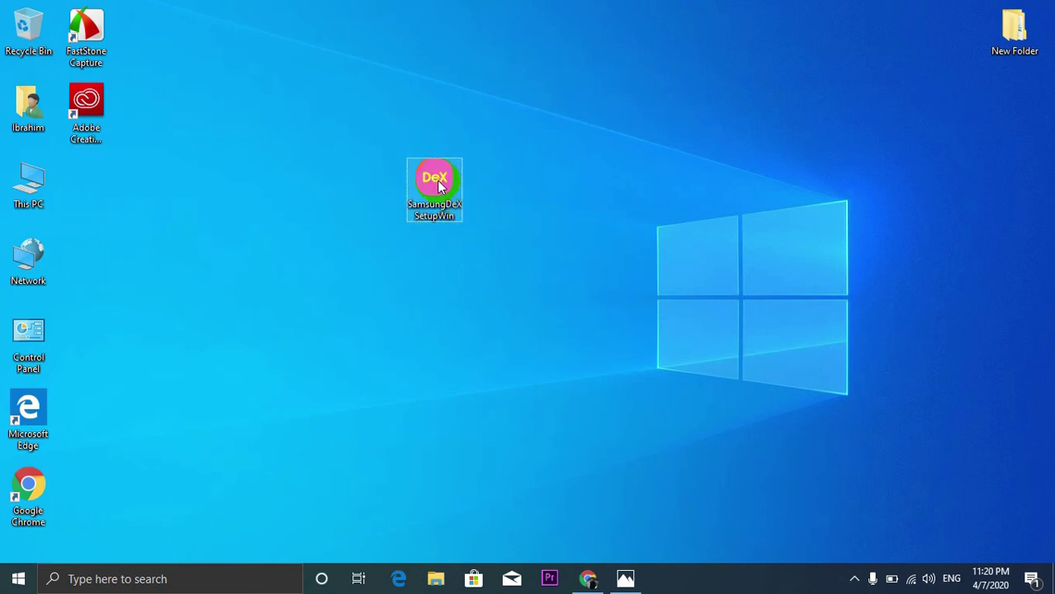
{"action": "double_click", "coordinate": [414, 172]}
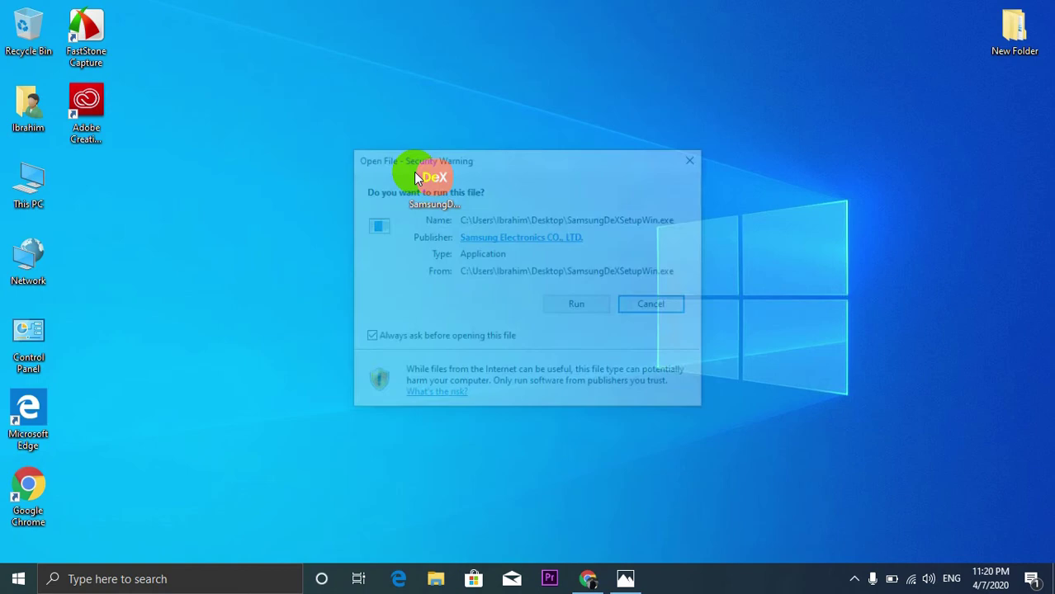
{"action": "left_click", "coordinate": [561, 301]}
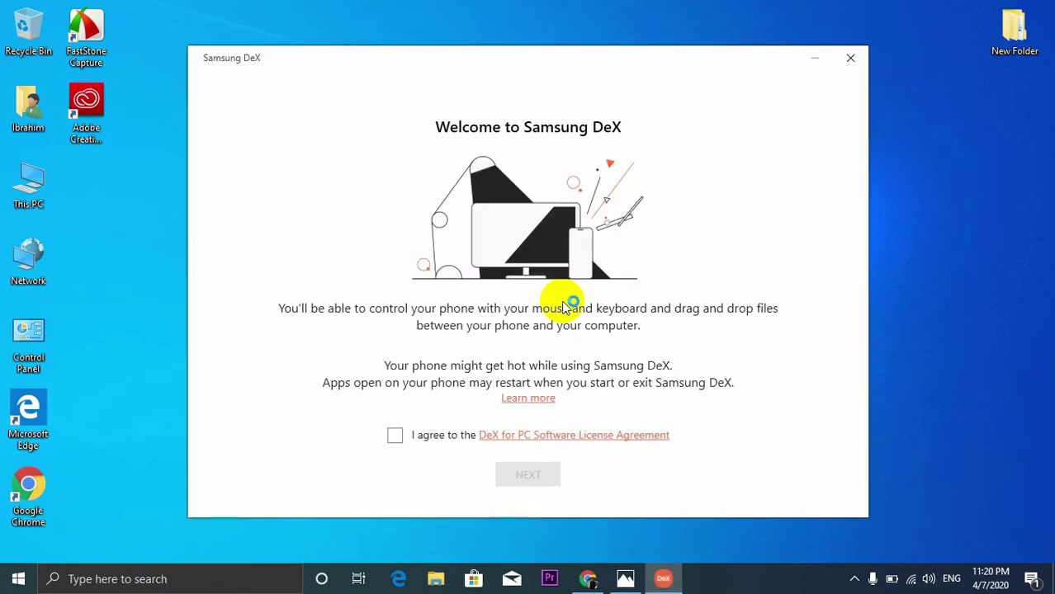
Step: Accept the licence, untick Run after installing, and install DeX for PC
{"action": "left_click", "coordinate": [398, 438]}
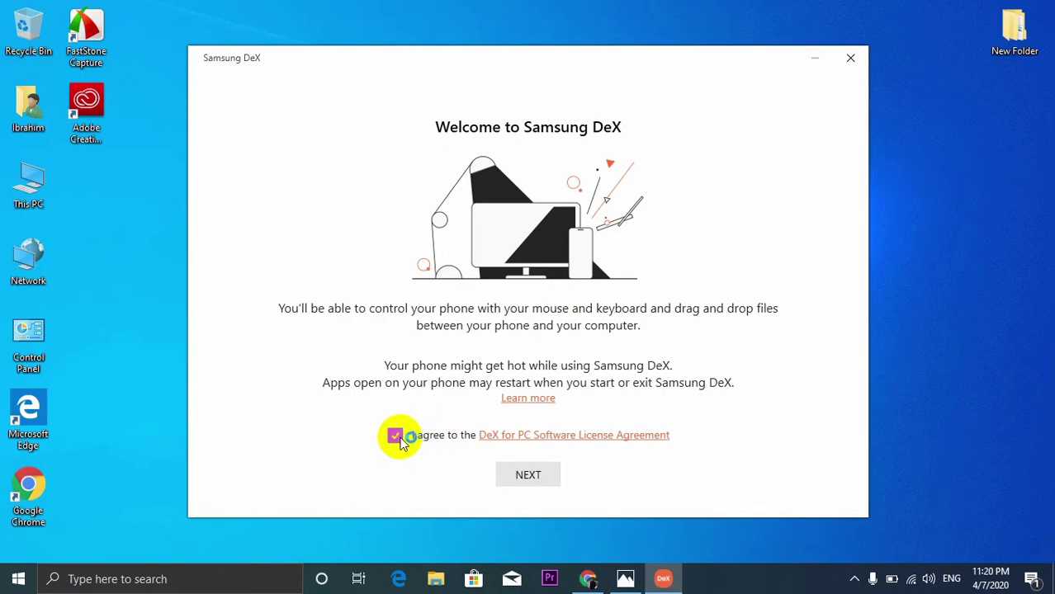
{"action": "left_click", "coordinate": [529, 475]}
{"action": "left_click", "coordinate": [444, 273]}
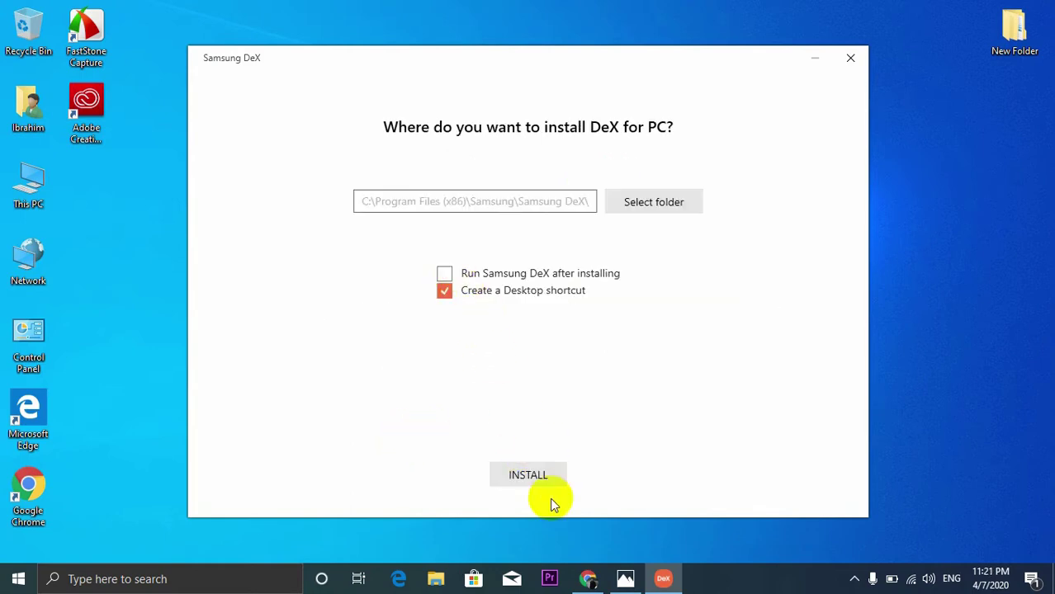
{"action": "left_click", "coordinate": [537, 477]}
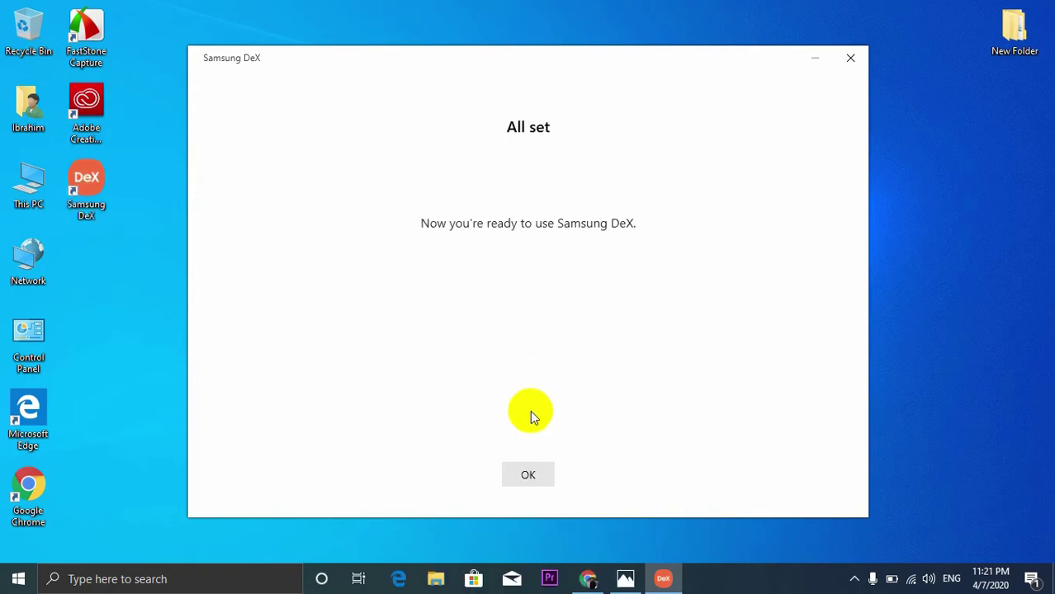
Step: Close the finished installer and move the setup file below New Folder
{"action": "left_click", "coordinate": [528, 475]}
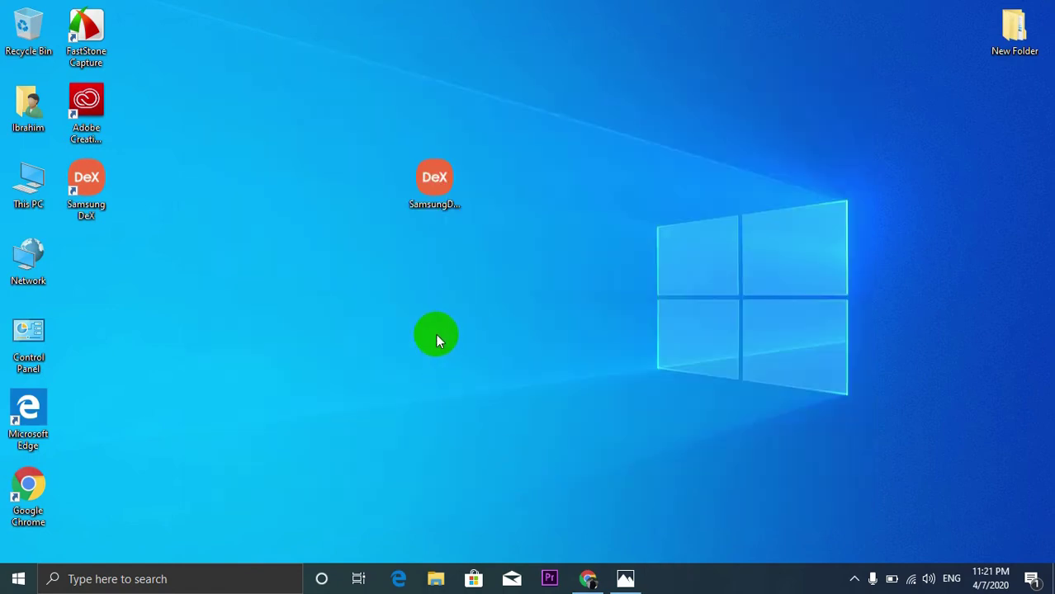
{"action": "left_click_drag", "start_coordinate": [418, 147], "coordinate": [1019, 120]}
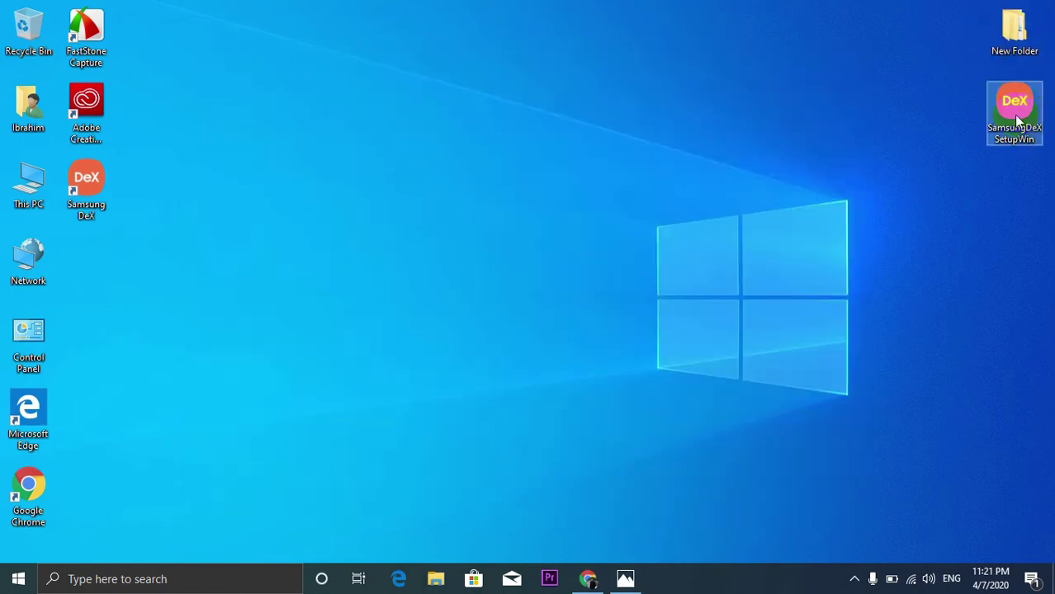
{"action": "left_click", "coordinate": [885, 114]}
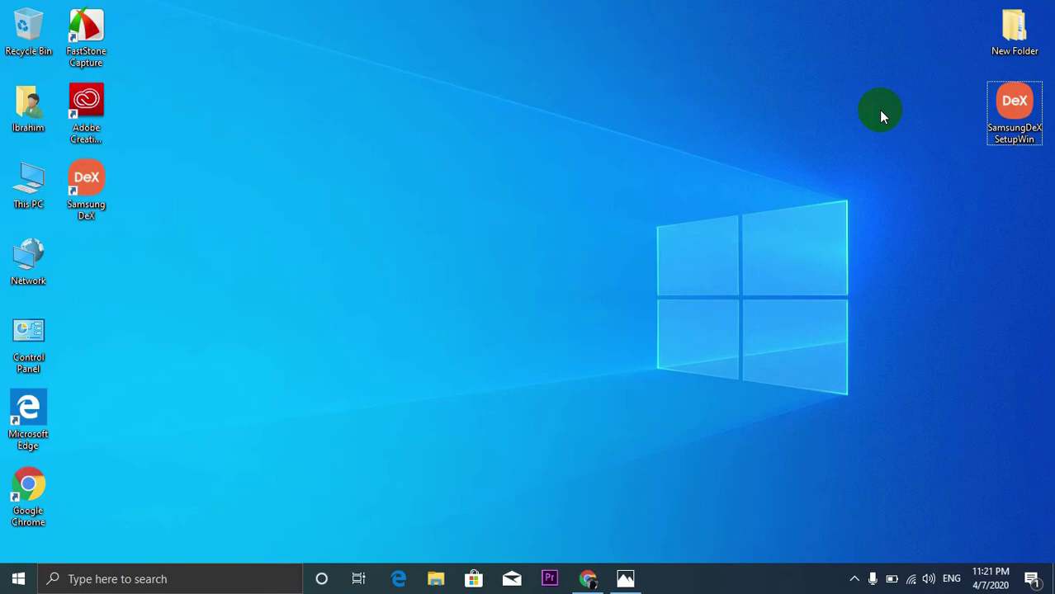
Step: Restore Chrome to the Android USB Driver for Windows page, then minimize it again
{"action": "left_click", "coordinate": [588, 579]}
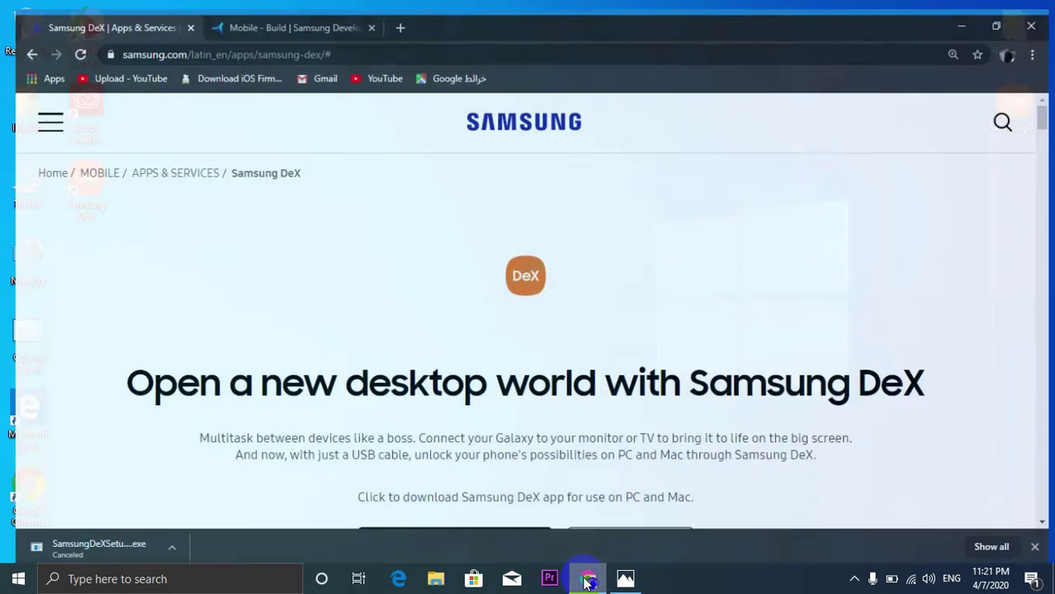
{"action": "left_click", "coordinate": [264, 13]}
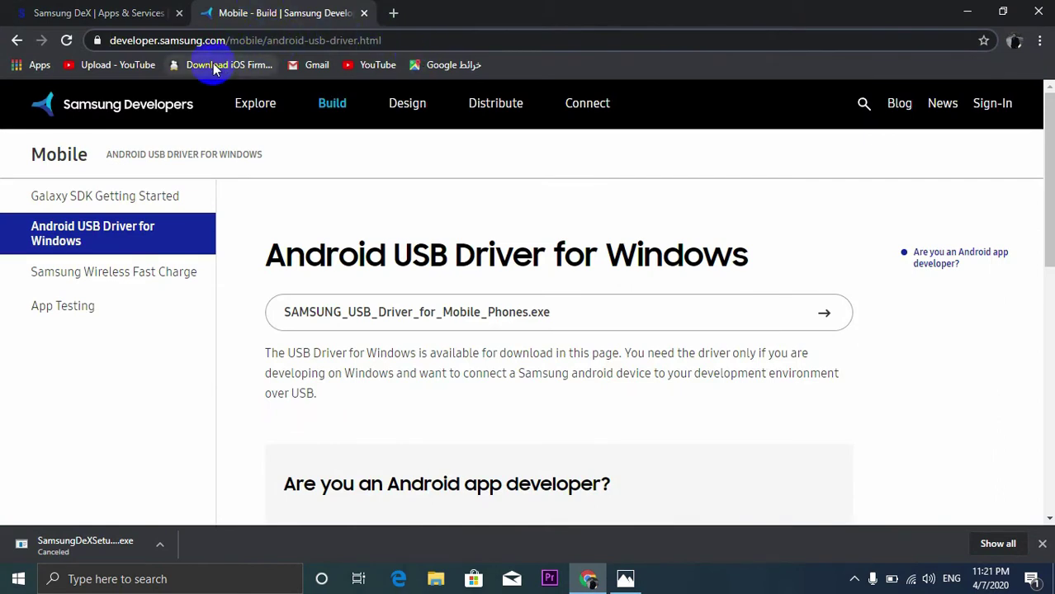
{"action": "left_click", "coordinate": [410, 40]}
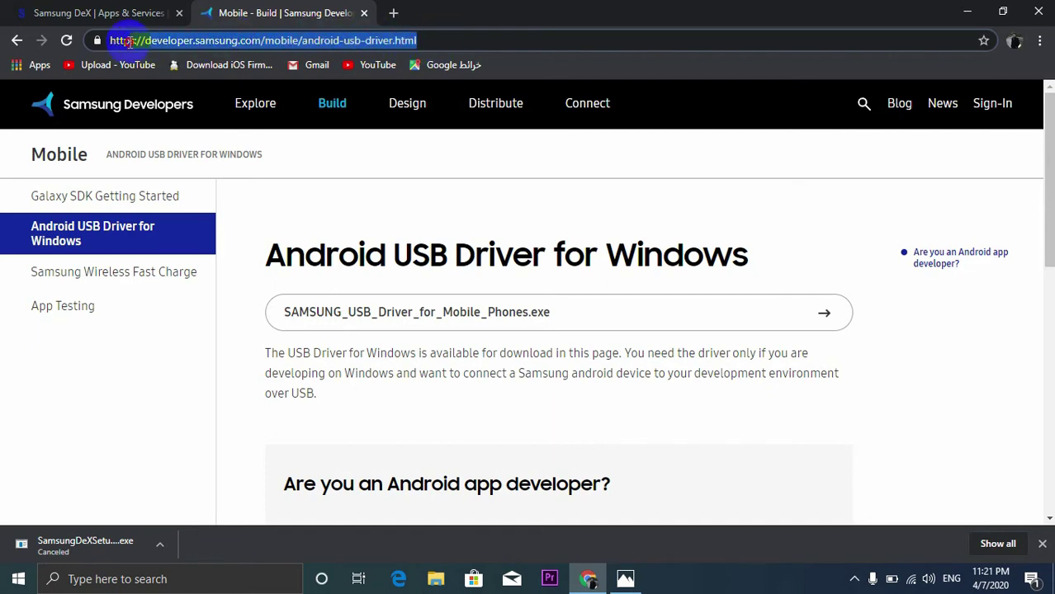
{"action": "left_click", "coordinate": [436, 39]}
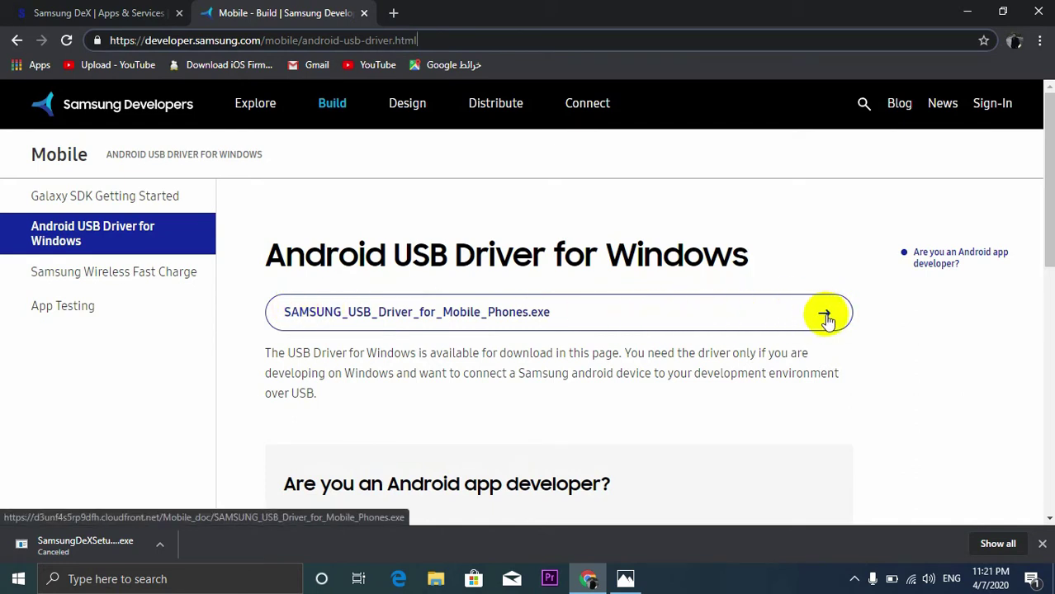
{"action": "left_click", "coordinate": [969, 11]}
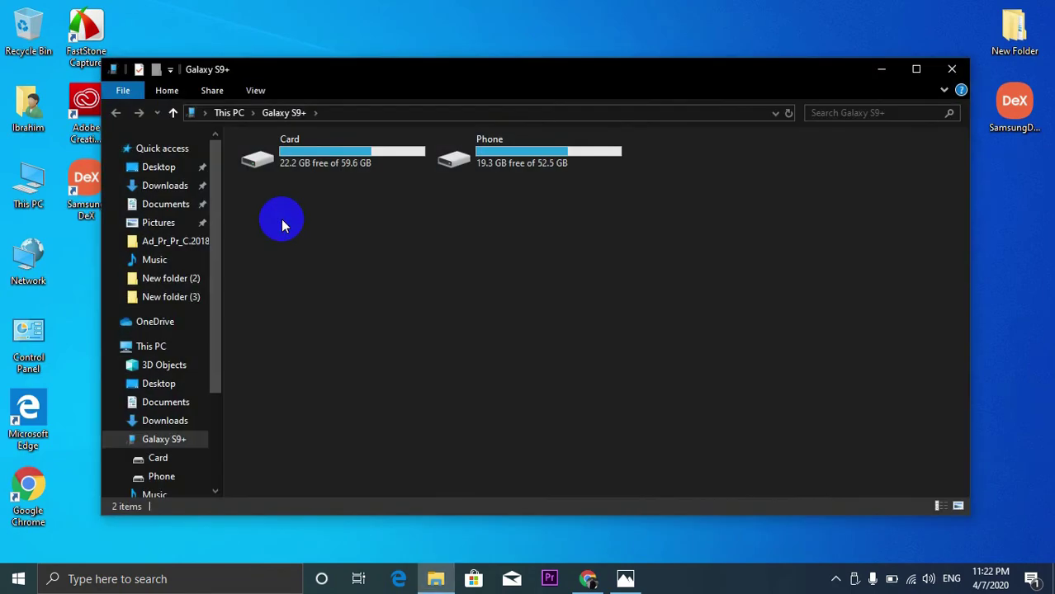
Step: Minimize the Galaxy S9+ File Explorer window to reveal the desktop's Samsung DeX shortcut
{"action": "left_click", "coordinate": [881, 69]}
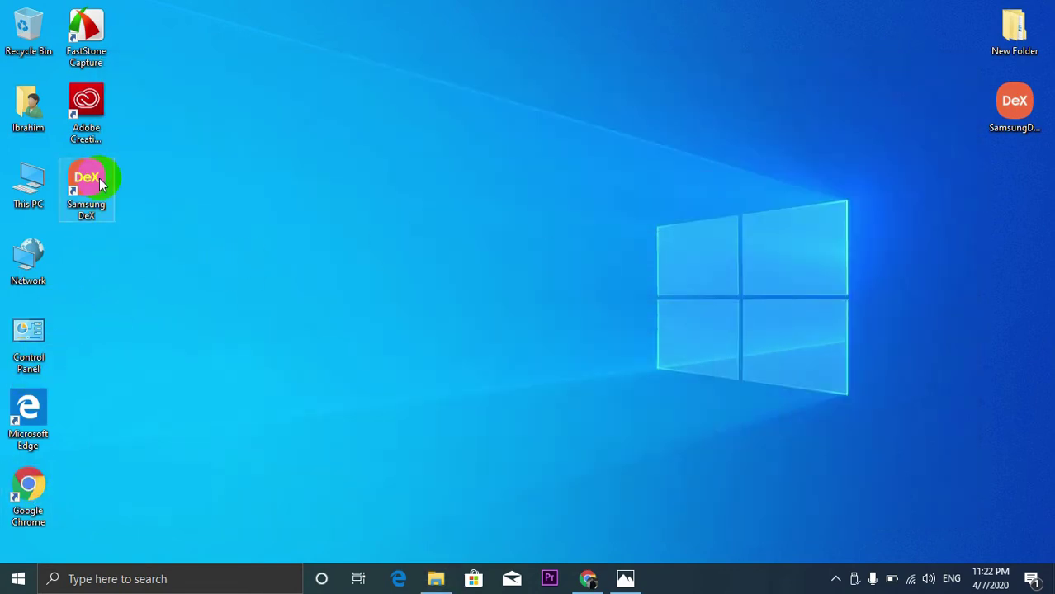
Step: Launch Samsung DeX from its desktop shortcut and bring up the Photos screenshot of the casting prompt
{"action": "double_click", "coordinate": [100, 184]}
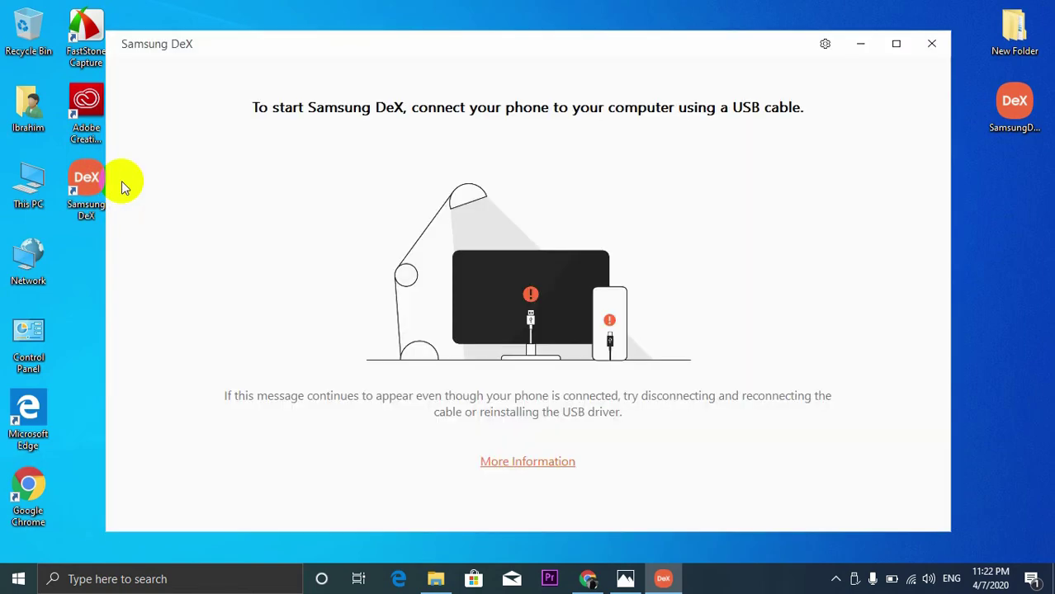
{"action": "left_click", "coordinate": [629, 580]}
{"action": "left_click", "coordinate": [702, 53]}
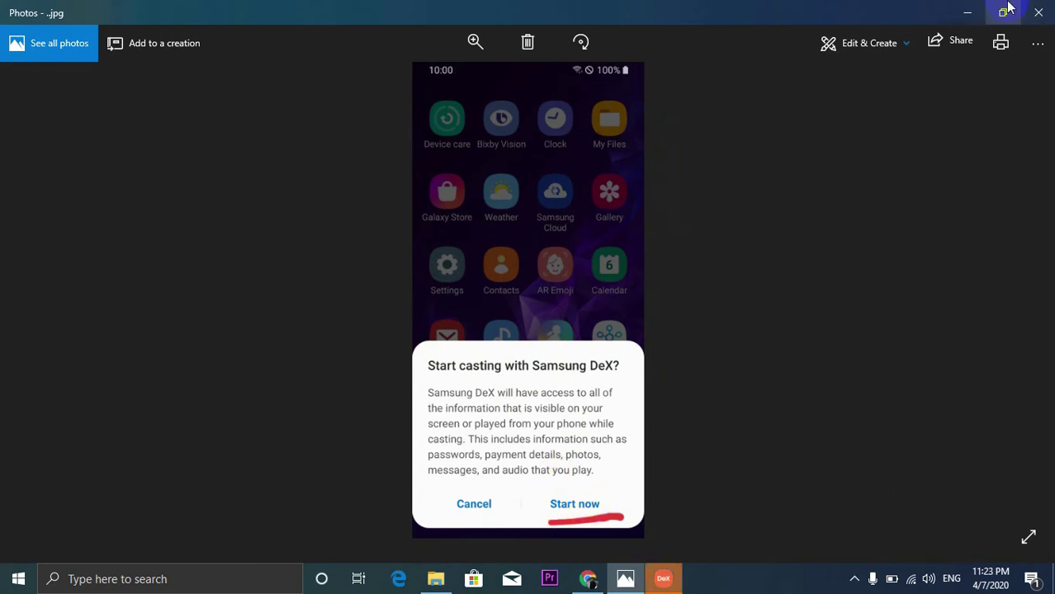
Step: Minimize Photos so the DeX window showing the phone's desktop comes to the front
{"action": "left_click", "coordinate": [968, 12]}
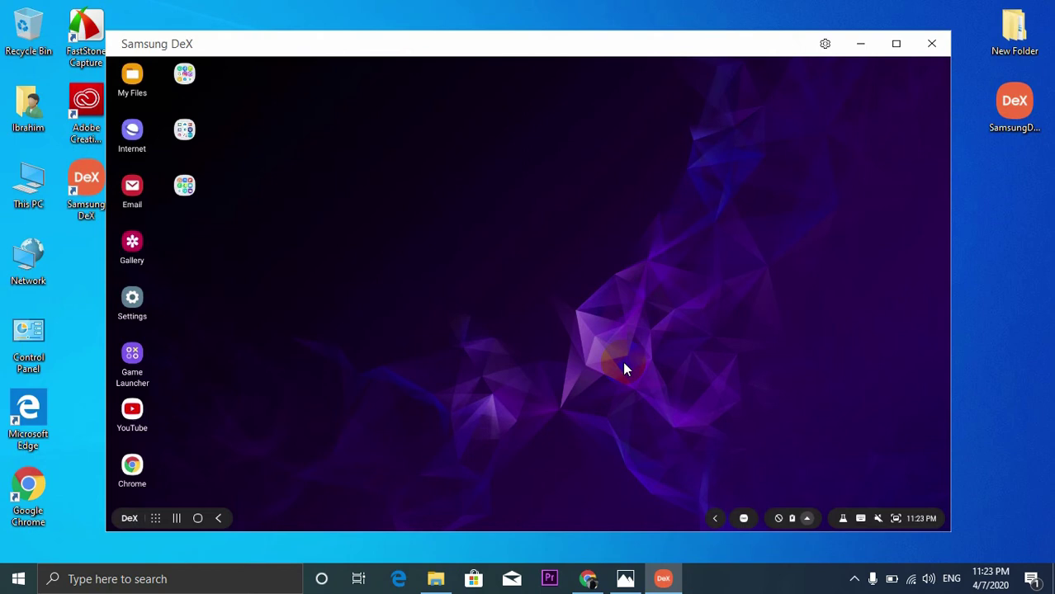
Step: In My Files, open Internal storage > Download and drag the 117 MB Soars PDF onto the Windows desktop
{"action": "double_click", "coordinate": [133, 83]}
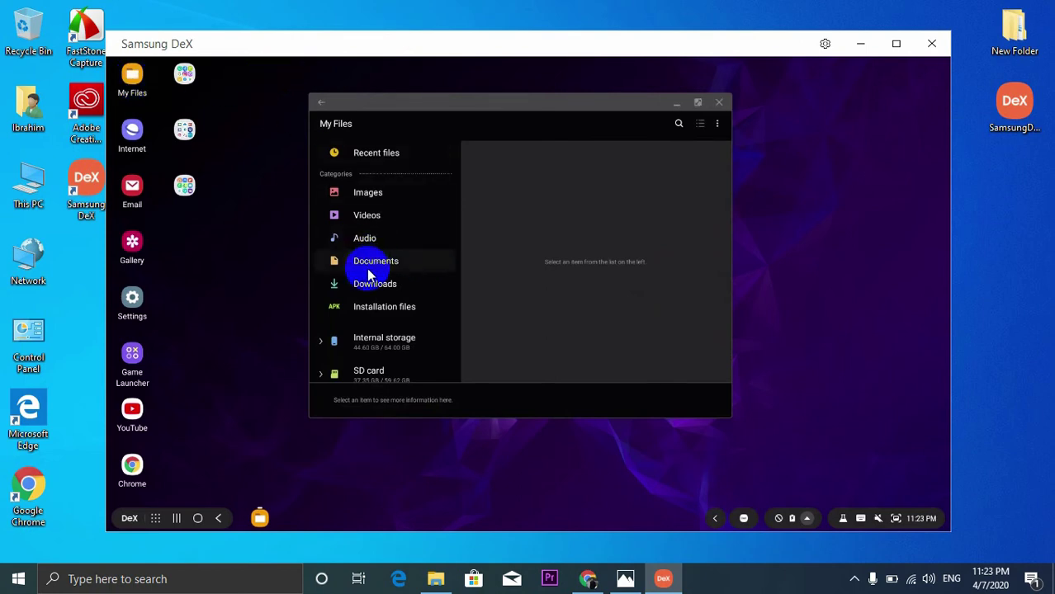
{"action": "left_click", "coordinate": [367, 346]}
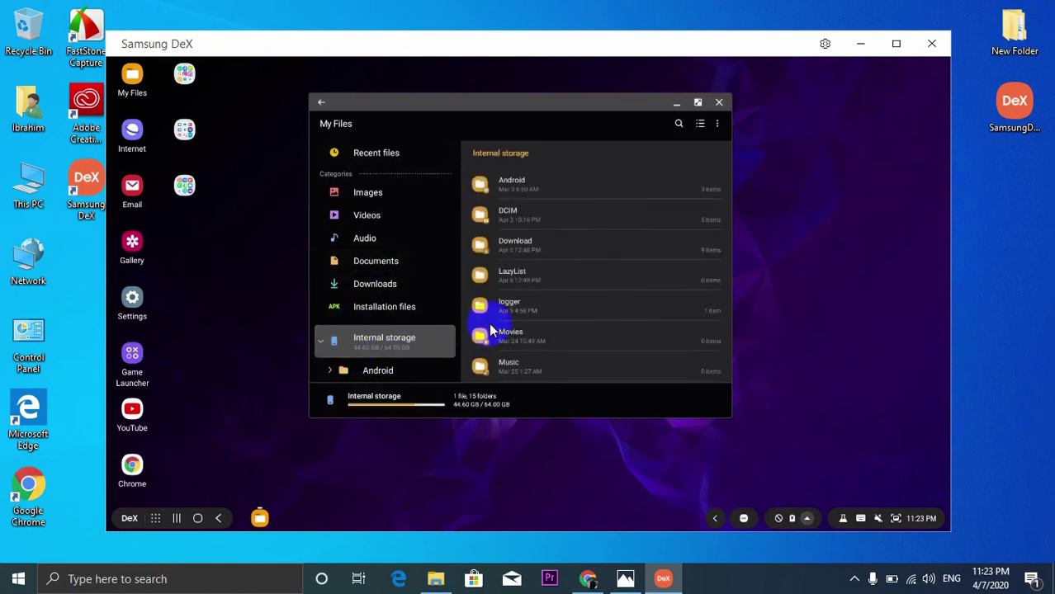
{"action": "left_click", "coordinate": [536, 250]}
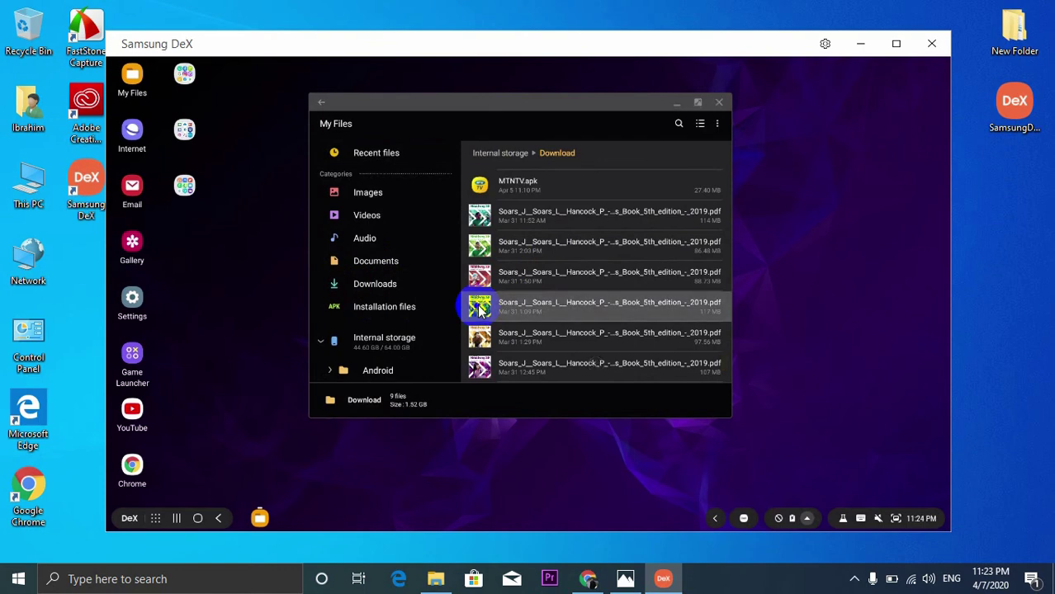
{"action": "left_click_drag", "start_coordinate": [479, 310], "coordinate": [91, 267]}
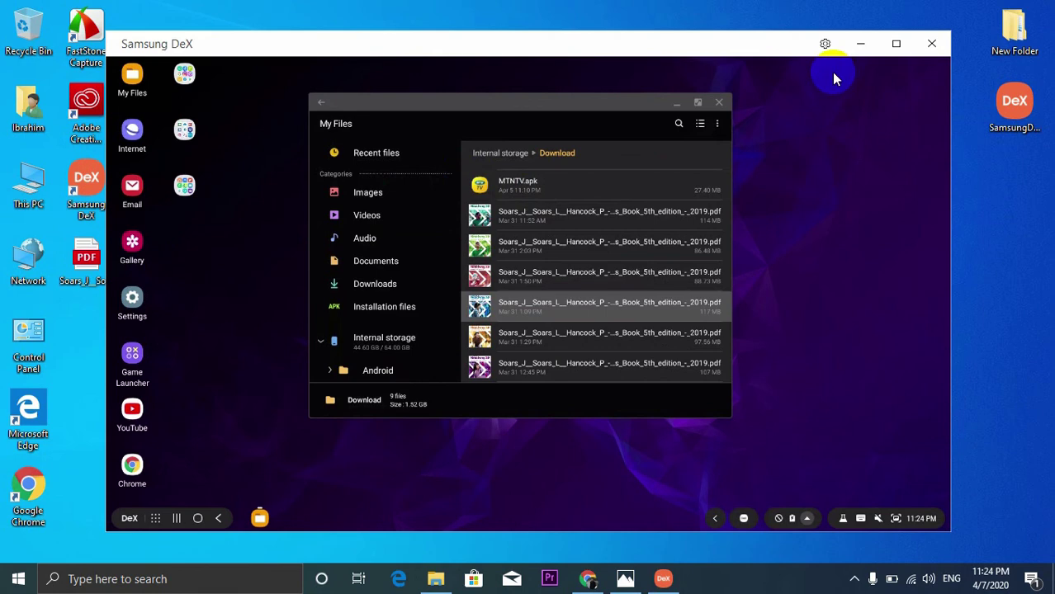
Step: Maximize the DeX window, minimize and restore it from the taskbar, then minimize My Files
{"action": "left_click", "coordinate": [897, 44]}
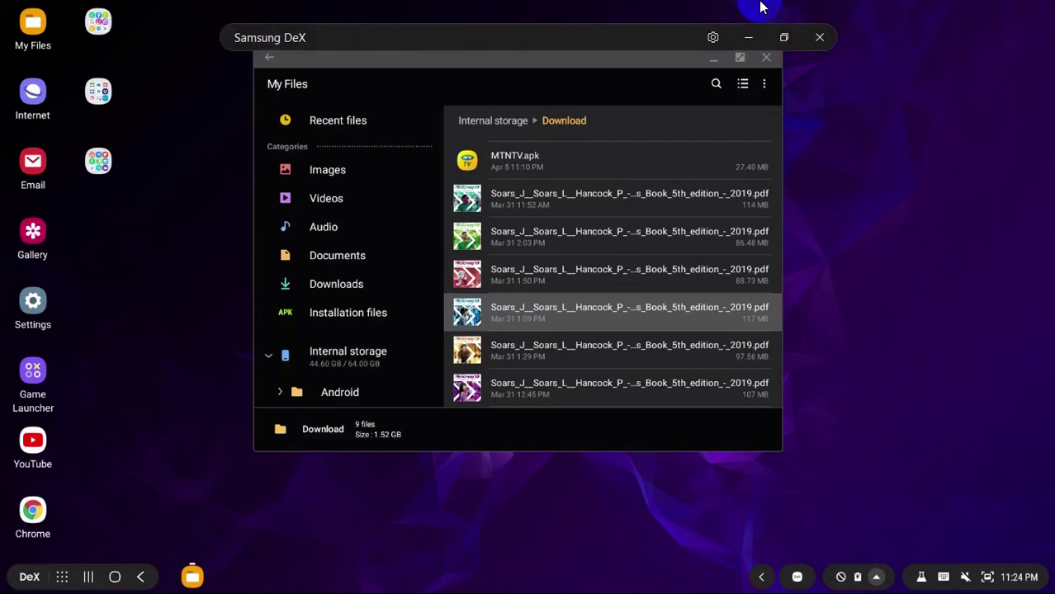
{"action": "left_click", "coordinate": [753, 28]}
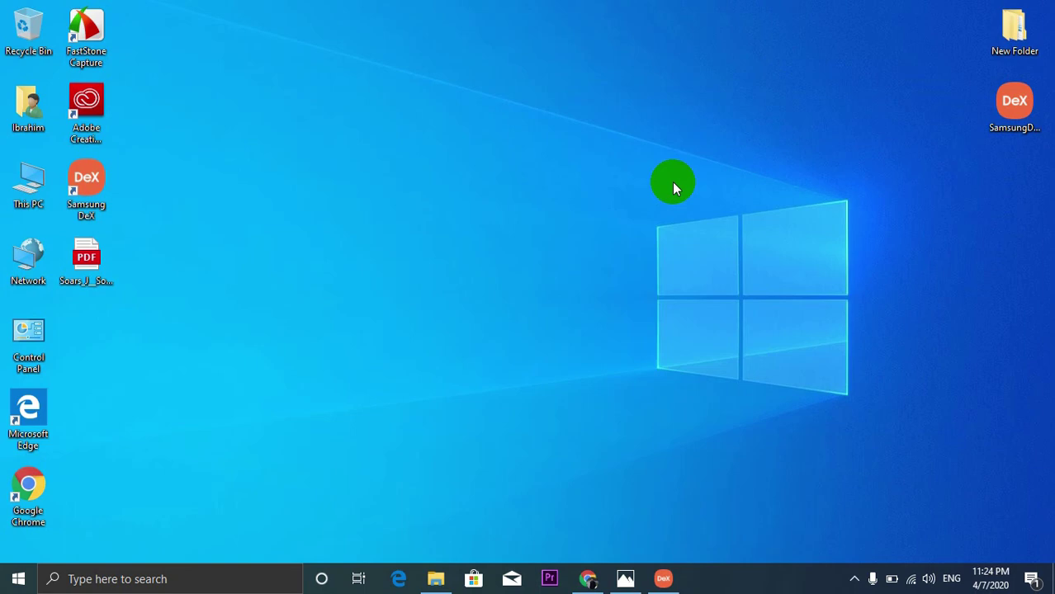
{"action": "left_click", "coordinate": [662, 580]}
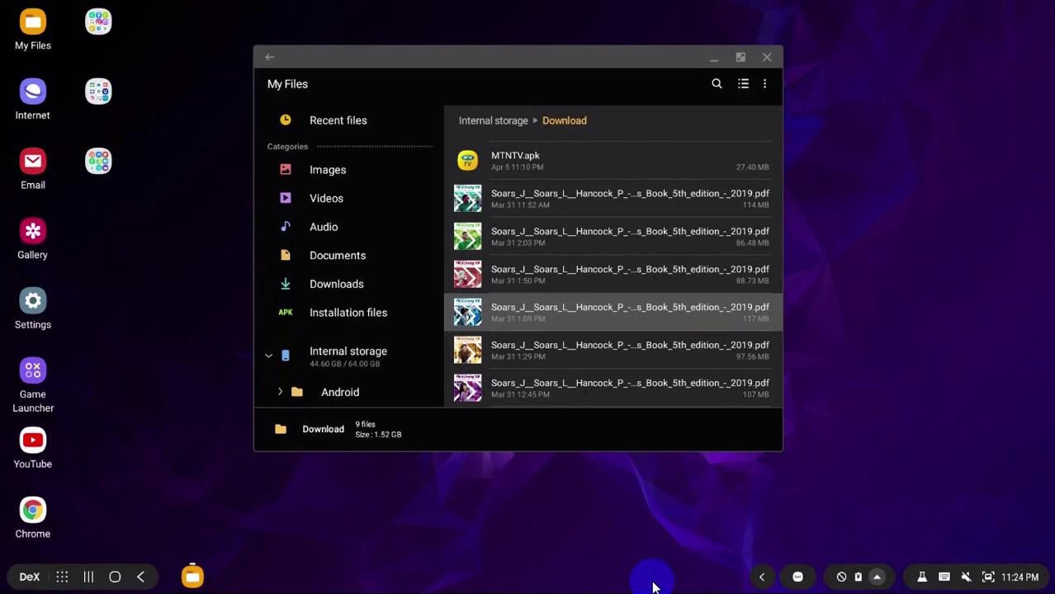
{"action": "left_click", "coordinate": [714, 58]}
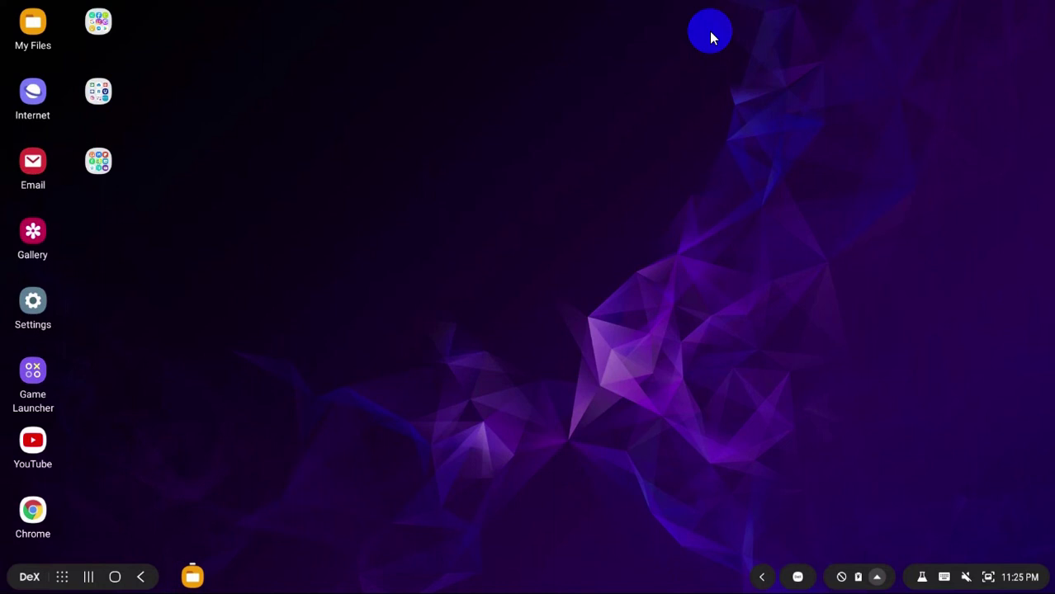
Step: Open the phone's battery settings from the quick settings tray, then minimize them
{"action": "left_click", "coordinate": [877, 577]}
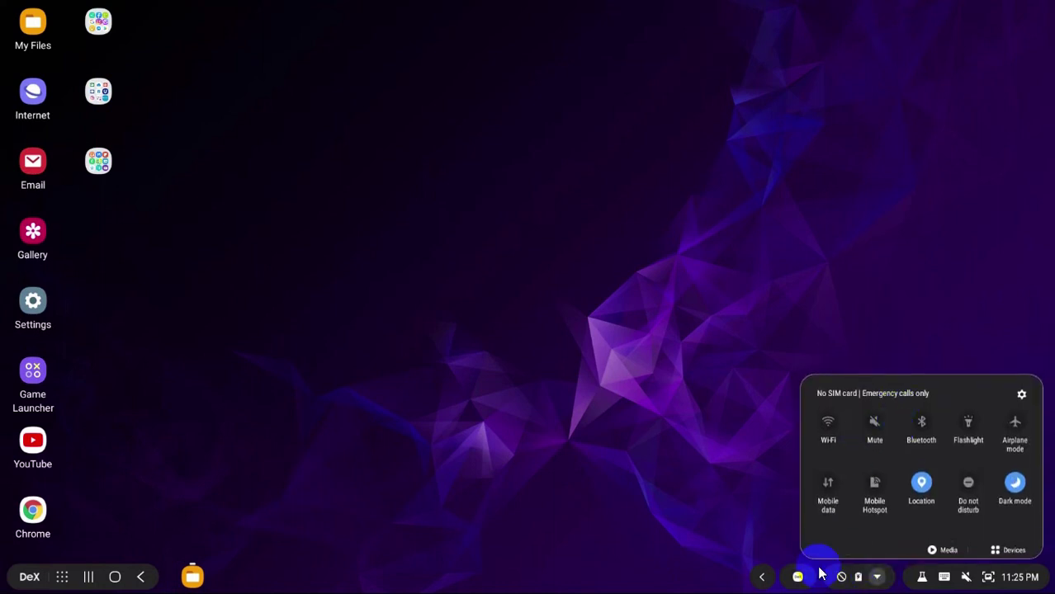
{"action": "left_click", "coordinate": [764, 578]}
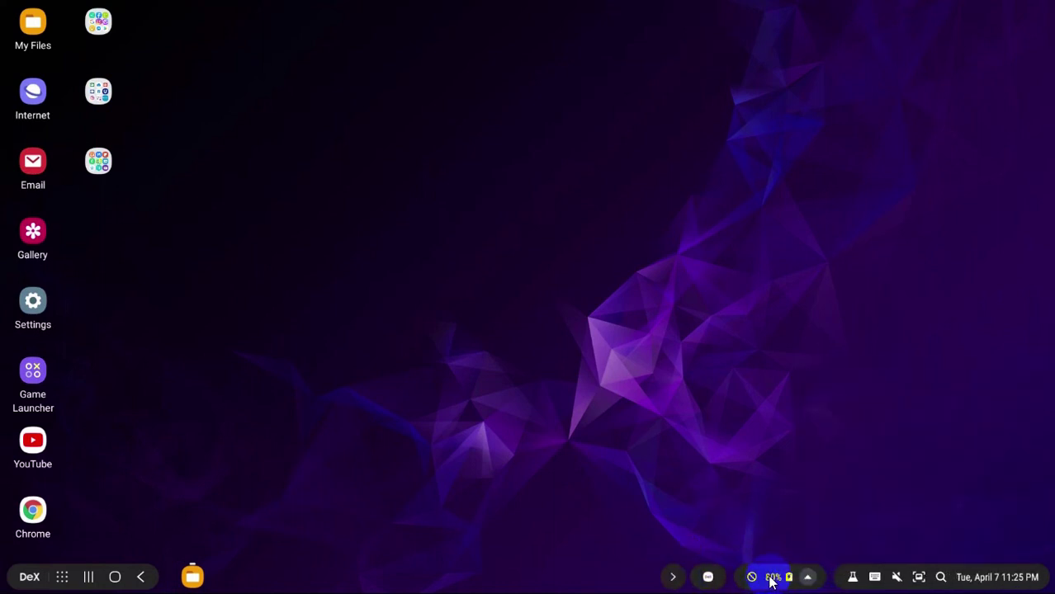
{"action": "left_click", "coordinate": [775, 579]}
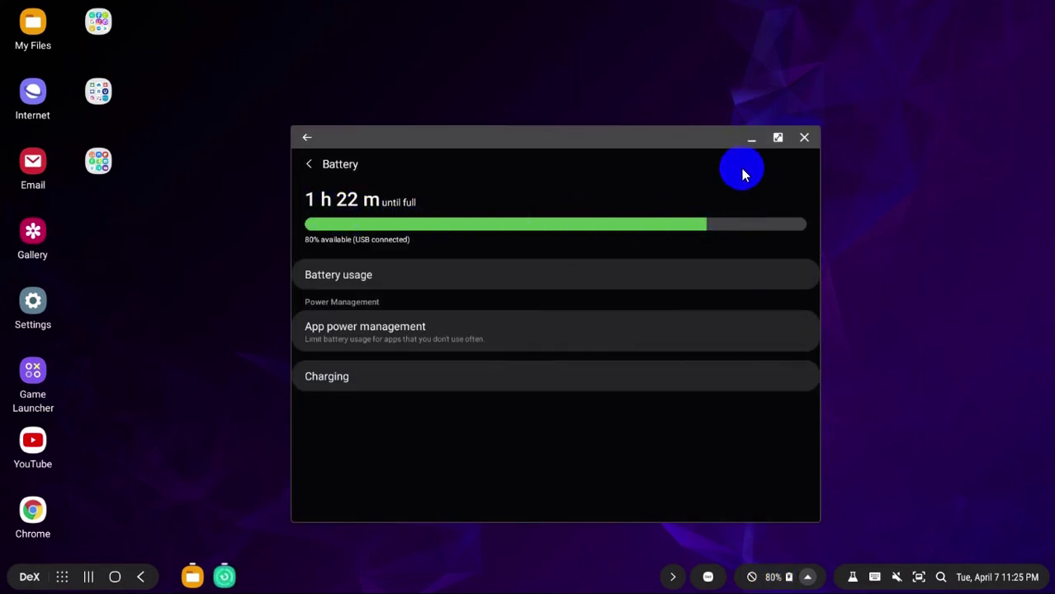
{"action": "left_click", "coordinate": [749, 144]}
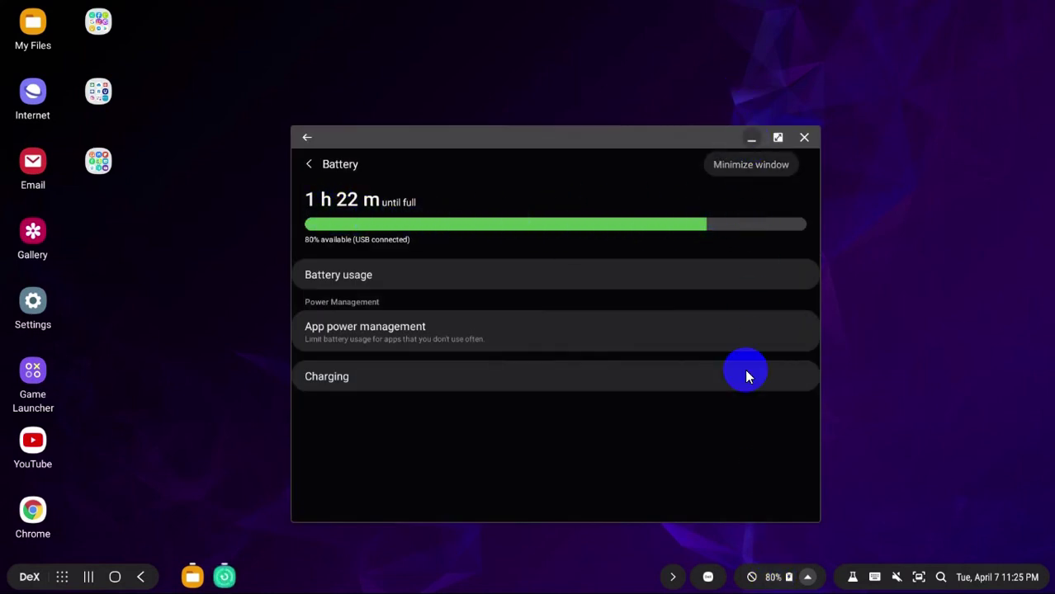
Step: Minimize the My Files and Battery windows, then minimize DeX back to the Windows desktop
{"action": "left_click", "coordinate": [193, 577]}
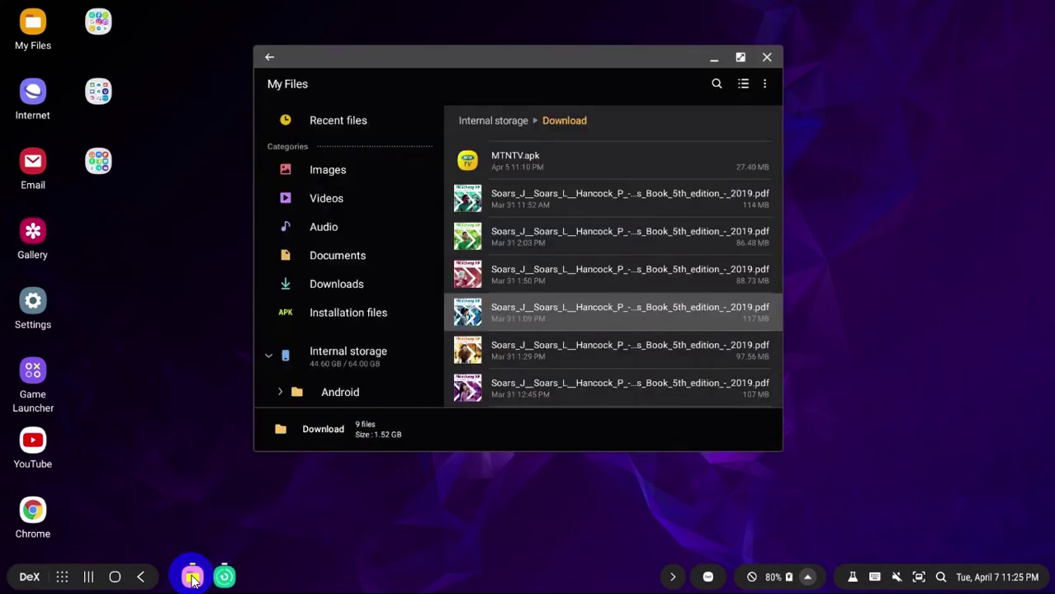
{"action": "left_click", "coordinate": [192, 577]}
{"action": "left_click", "coordinate": [224, 577]}
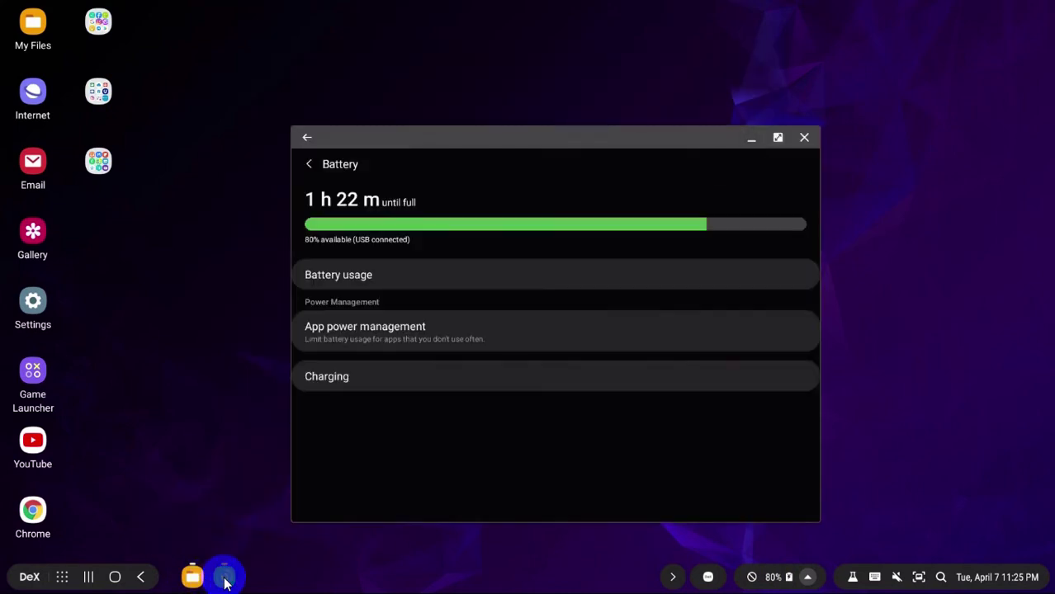
{"action": "left_click", "coordinate": [223, 578]}
{"action": "mouse_move", "coordinate": [224, 582]}
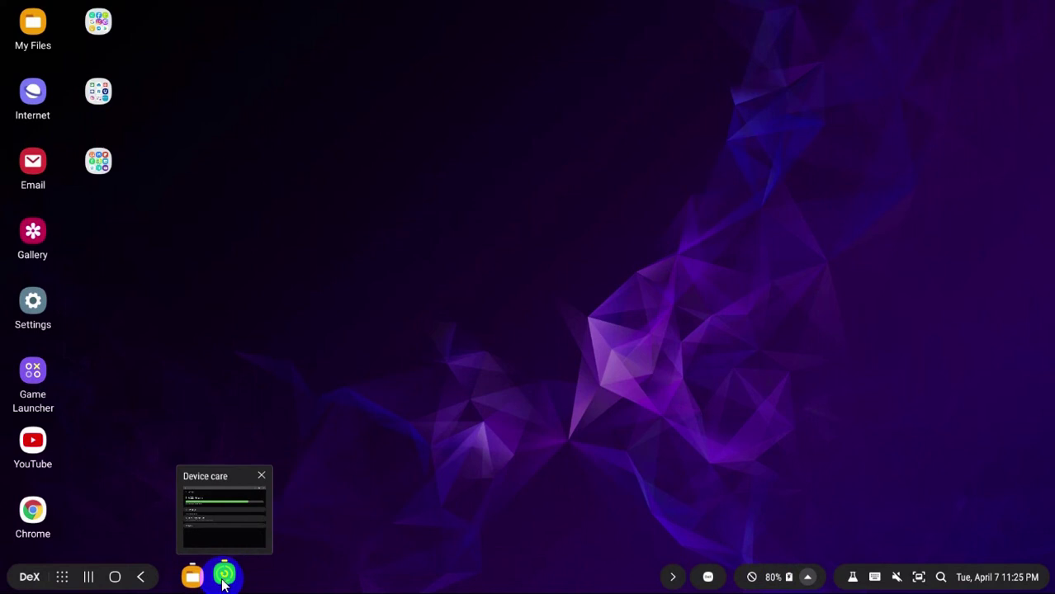
{"action": "left_click", "coordinate": [265, 190]}
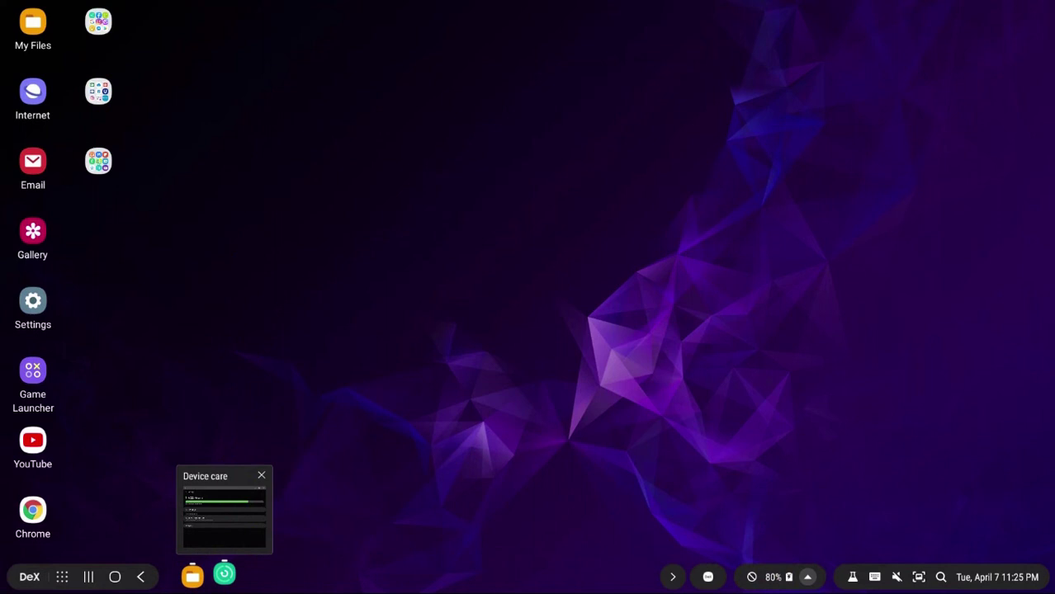
{"action": "mouse_move", "coordinate": [841, 7]}
{"action": "left_click", "coordinate": [751, 38]}
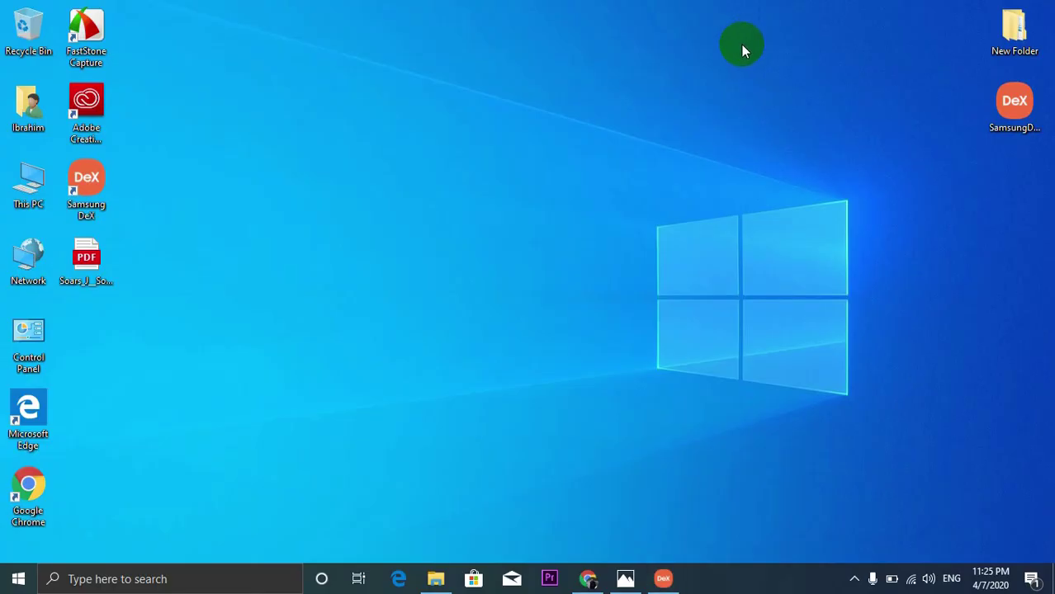